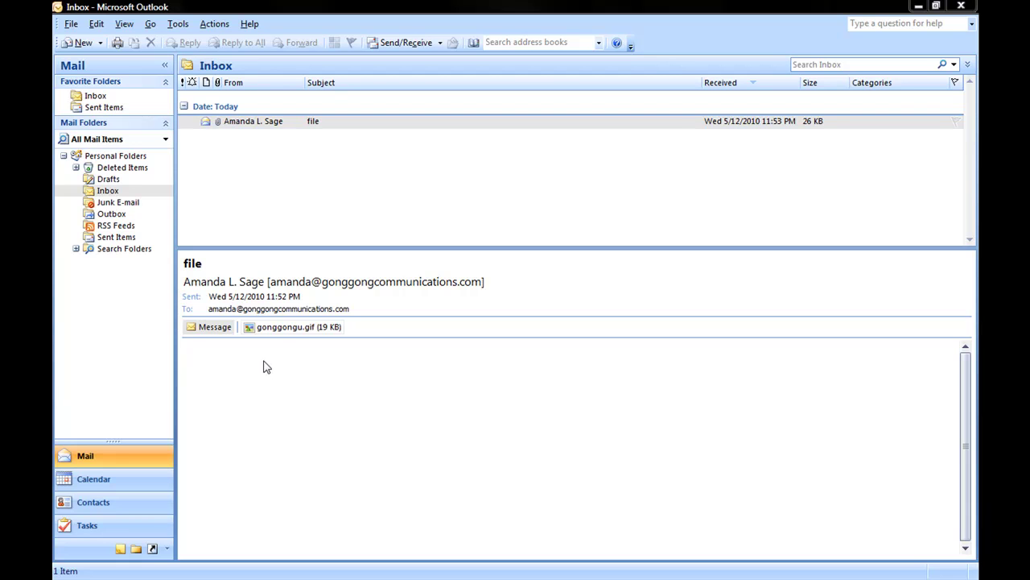
Preview the gonggongu.gif attachment of the received e-mail and look over the commands available for it.
{"action": "left_click", "coordinate": [279, 330]}
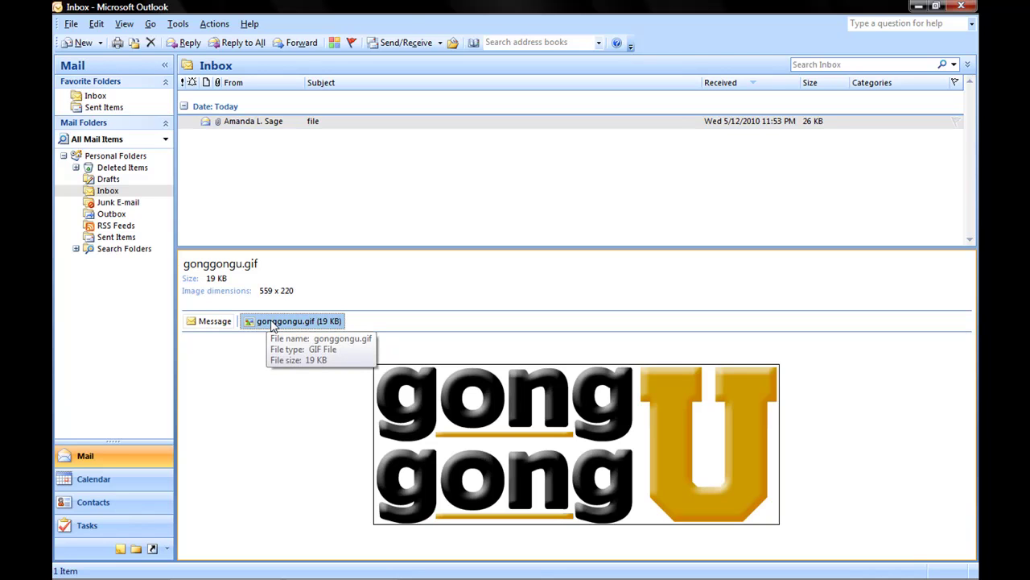
{"action": "right_click", "coordinate": [272, 323]}
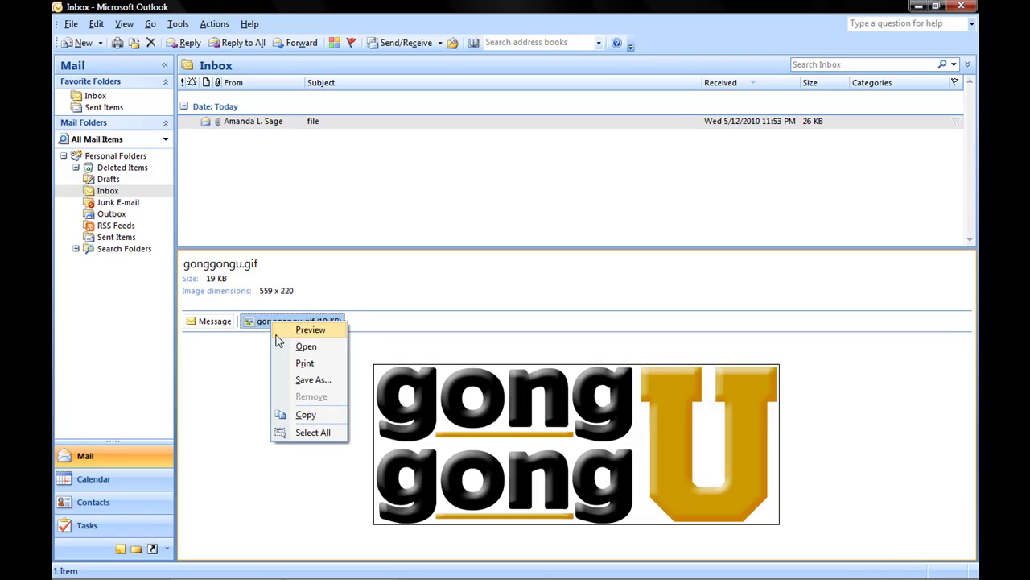
{"action": "right_click", "coordinate": [269, 324]}
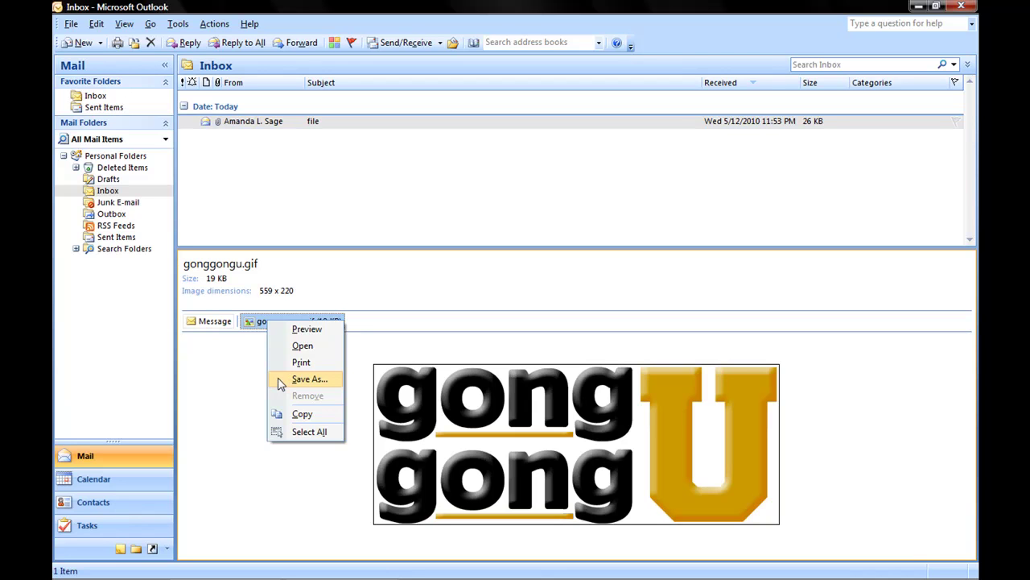
{"action": "left_click", "coordinate": [259, 350]}
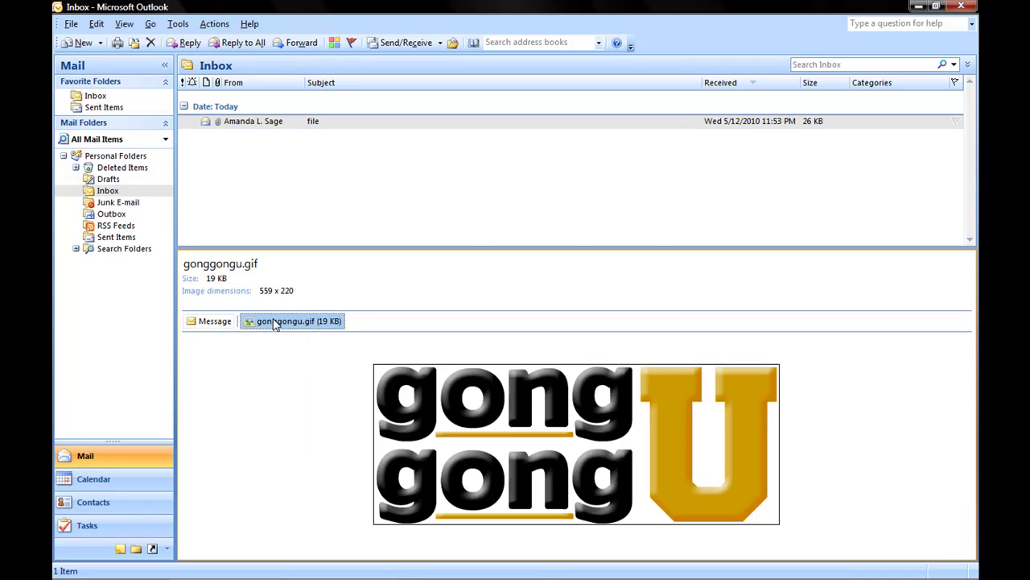
Save the gonggongu.gif attachment to the Documents folder under the file name gonggongu.
{"action": "double_click", "coordinate": [274, 322]}
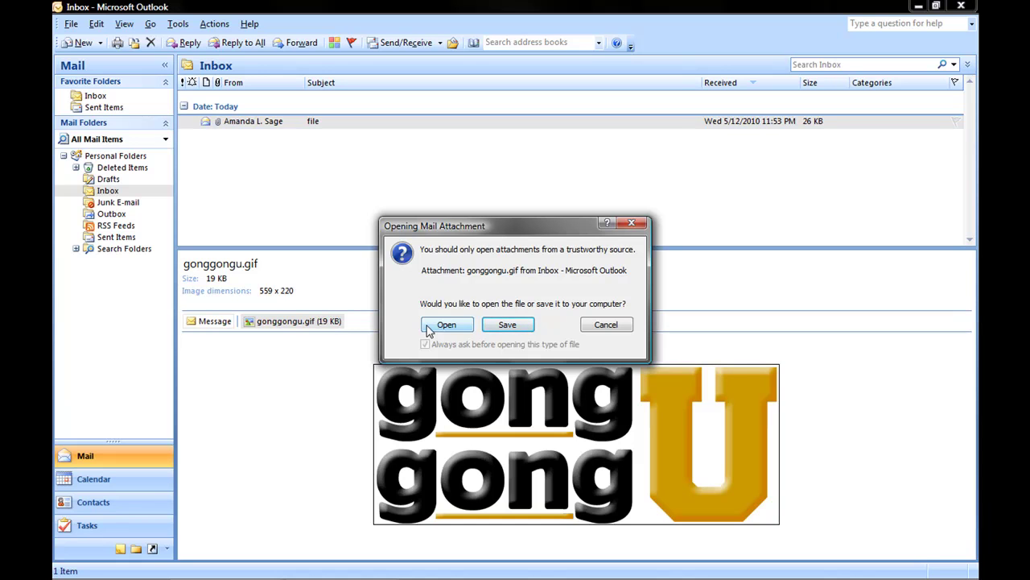
{"action": "left_click", "coordinate": [507, 325]}
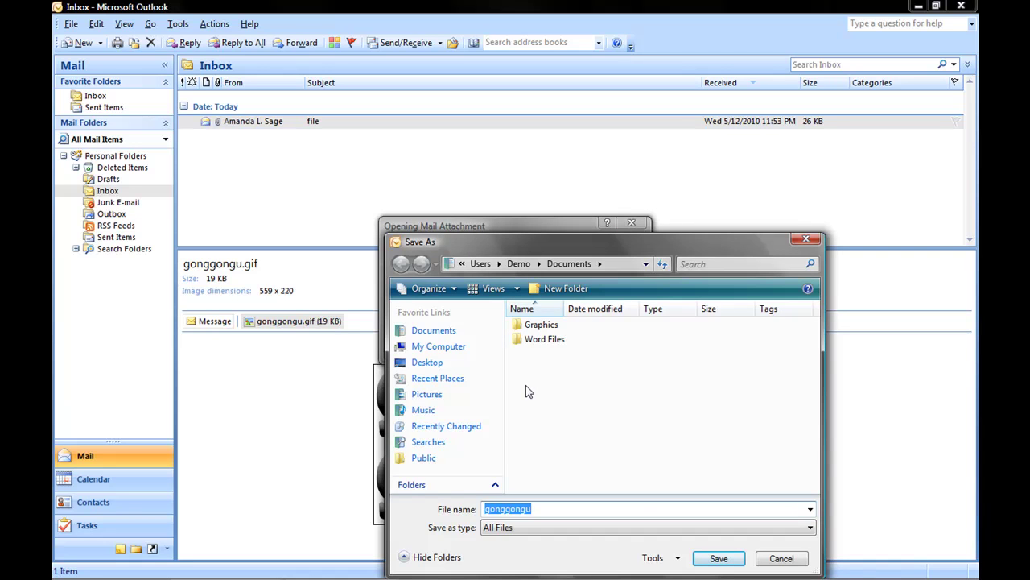
{"action": "double_click", "coordinate": [555, 326]}
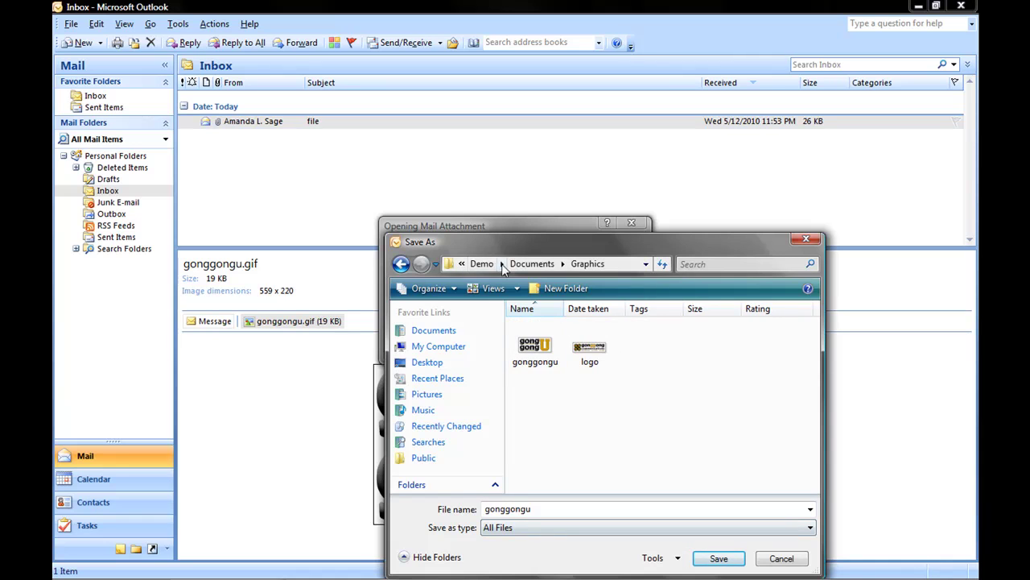
{"action": "left_click", "coordinate": [532, 263]}
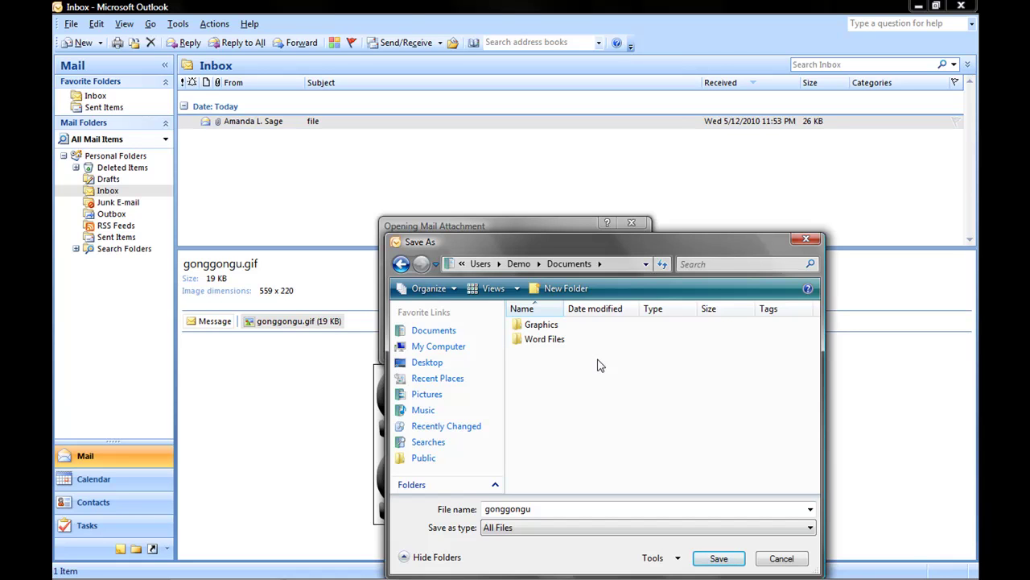
{"action": "left_click", "coordinate": [716, 559]}
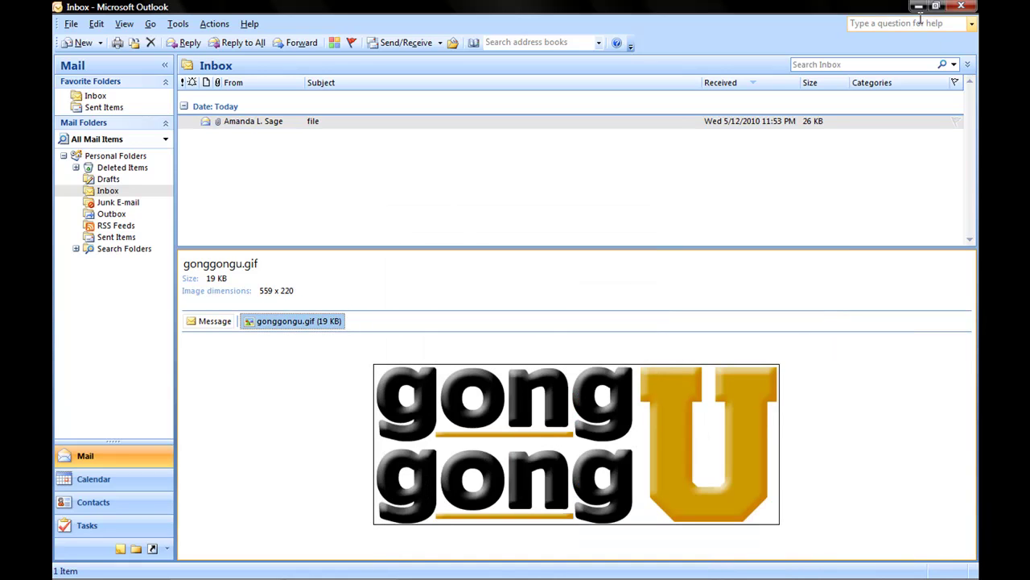
Minimize the mail window and close the Gong Gong folder window.
{"action": "left_click", "coordinate": [918, 7]}
{"action": "left_click", "coordinate": [916, 62]}
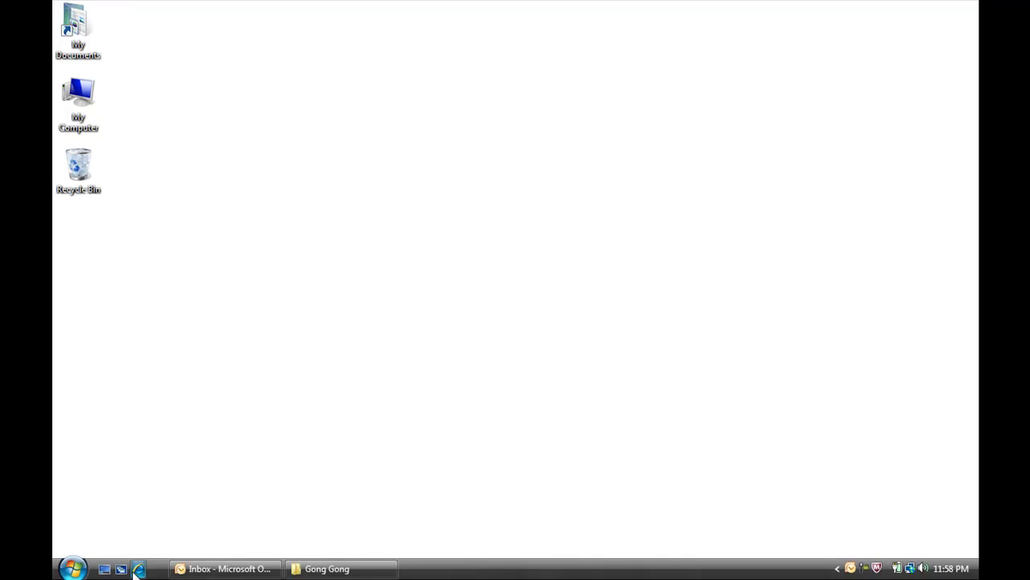
{"action": "left_click", "coordinate": [316, 573]}
{"action": "left_click", "coordinate": [956, 58]}
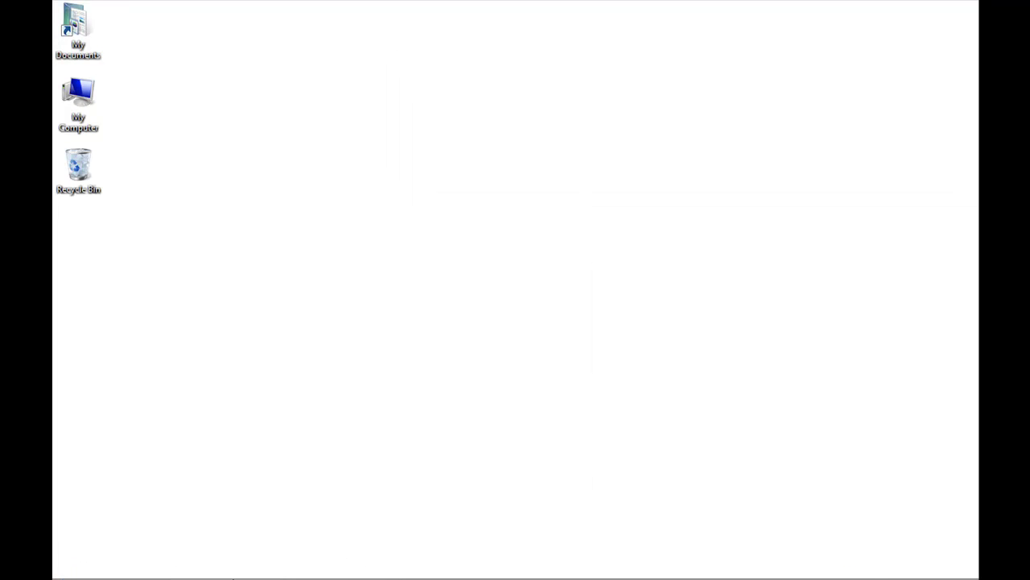
Switch the e-mail's reading pane from the attachment preview back to the message, leaving Outlook minimized.
{"action": "left_click", "coordinate": [226, 569]}
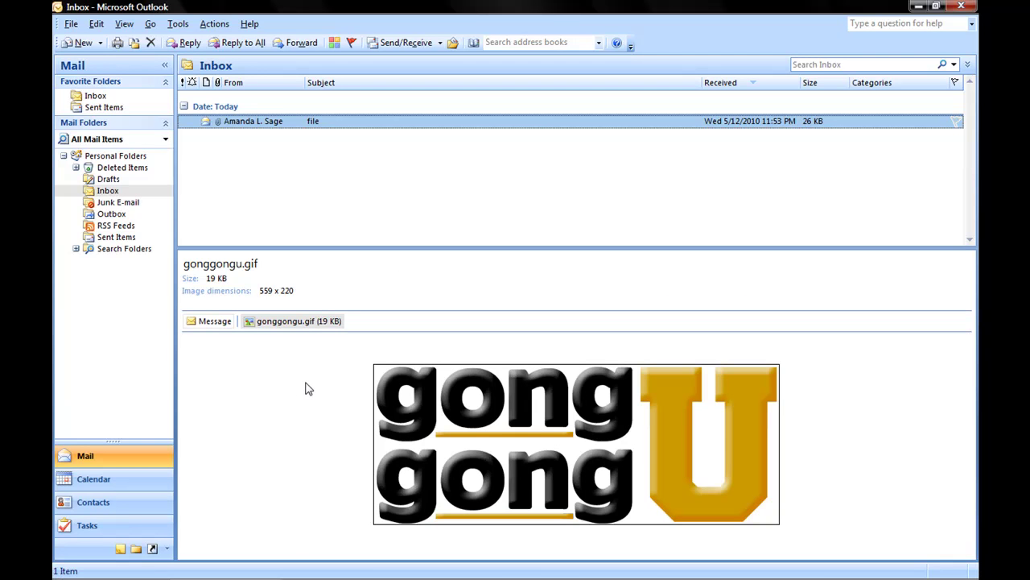
{"action": "left_click", "coordinate": [220, 324]}
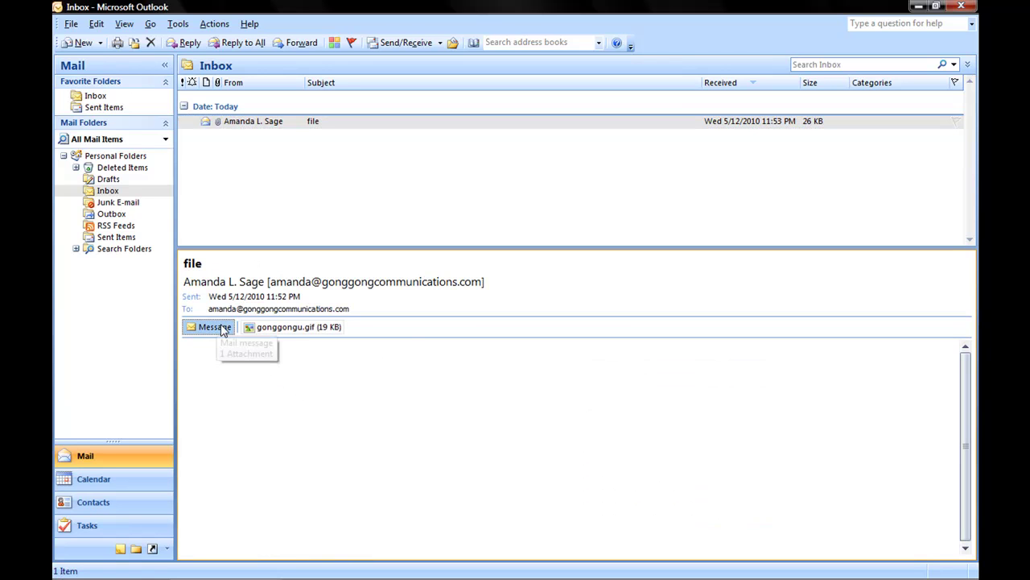
{"action": "left_click", "coordinate": [924, 6]}
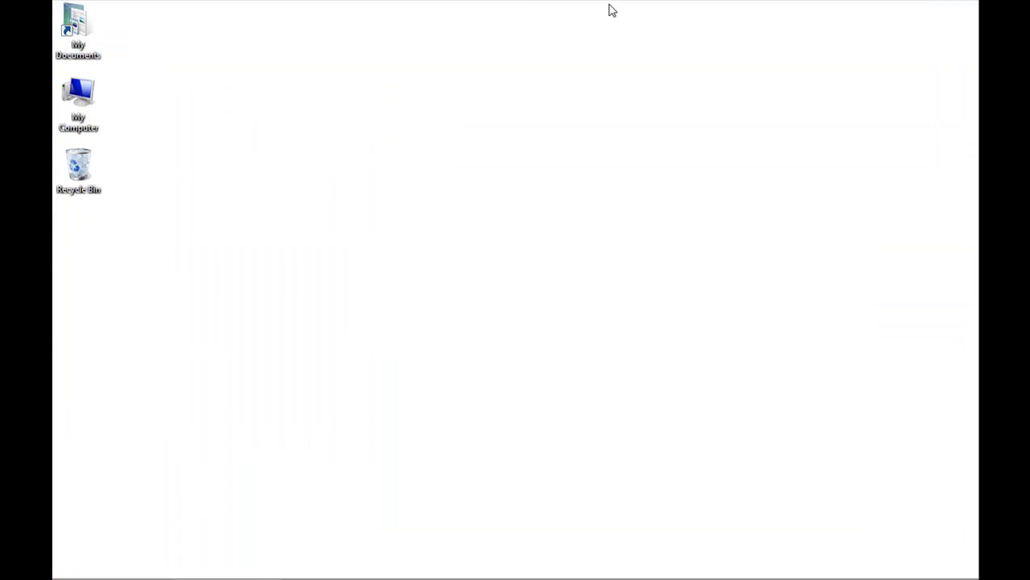
Check the Documents folder for the saved gonggongu image and close the folder window.
{"action": "double_click", "coordinate": [66, 31]}
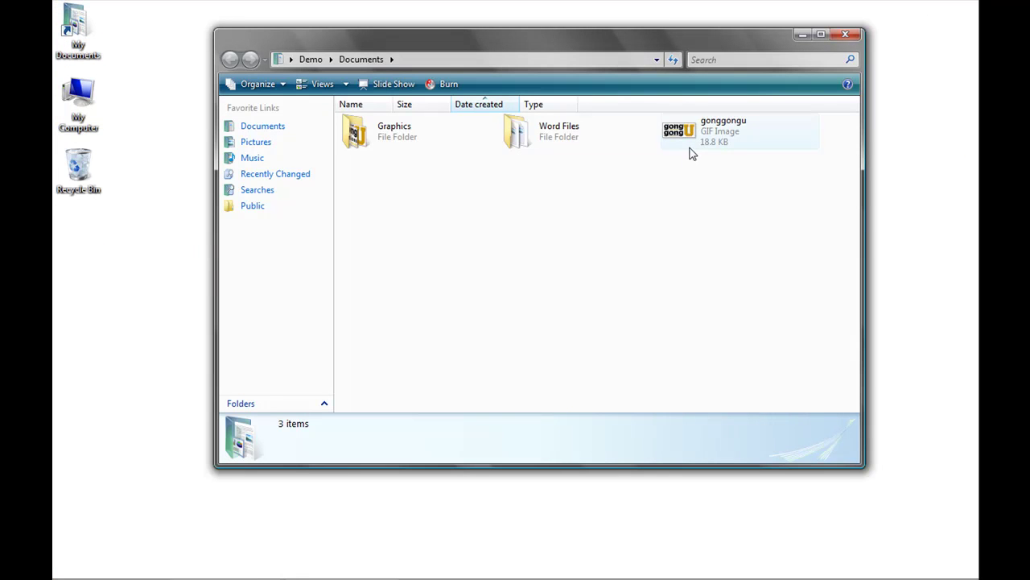
{"action": "mouse_move", "coordinate": [691, 143]}
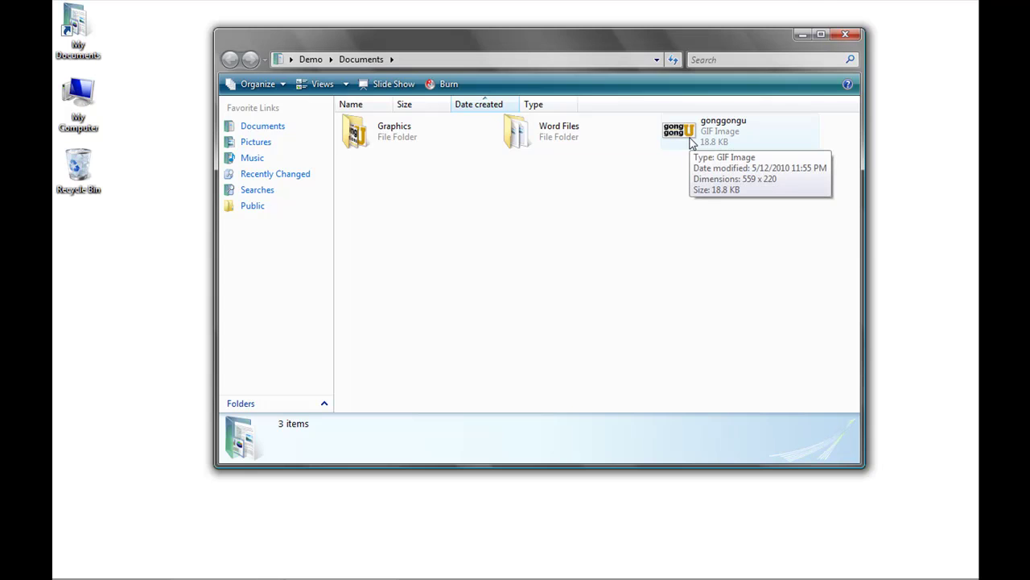
{"action": "left_click", "coordinate": [852, 34]}
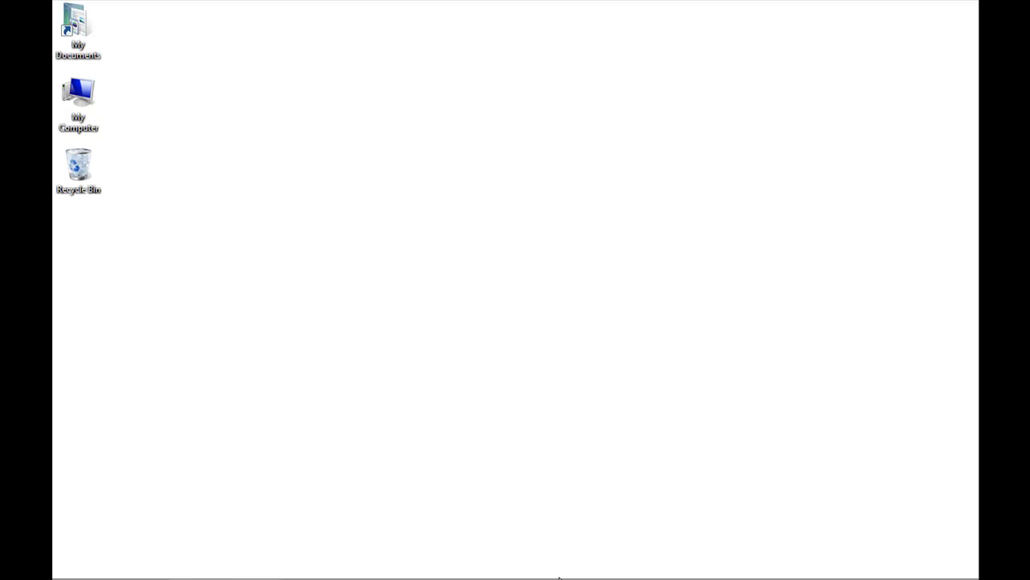
In Outlook, create a new e-mail and attach "Letter to my clients" and "Thank you letter to partners" from the Word Files folder.
{"action": "mouse_move", "coordinate": [561, 576]}
{"action": "left_click", "coordinate": [225, 569]}
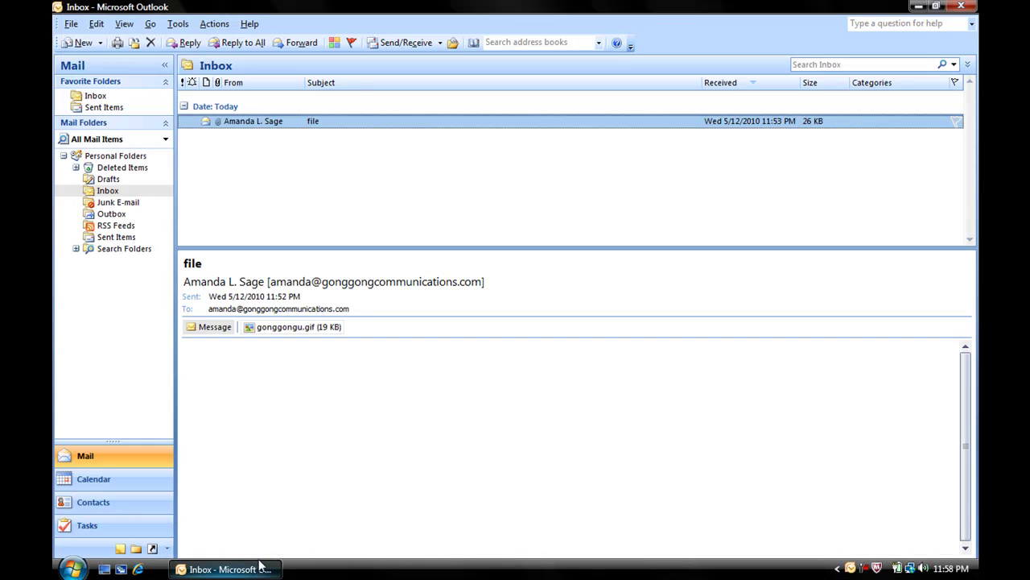
{"action": "left_click", "coordinate": [85, 45]}
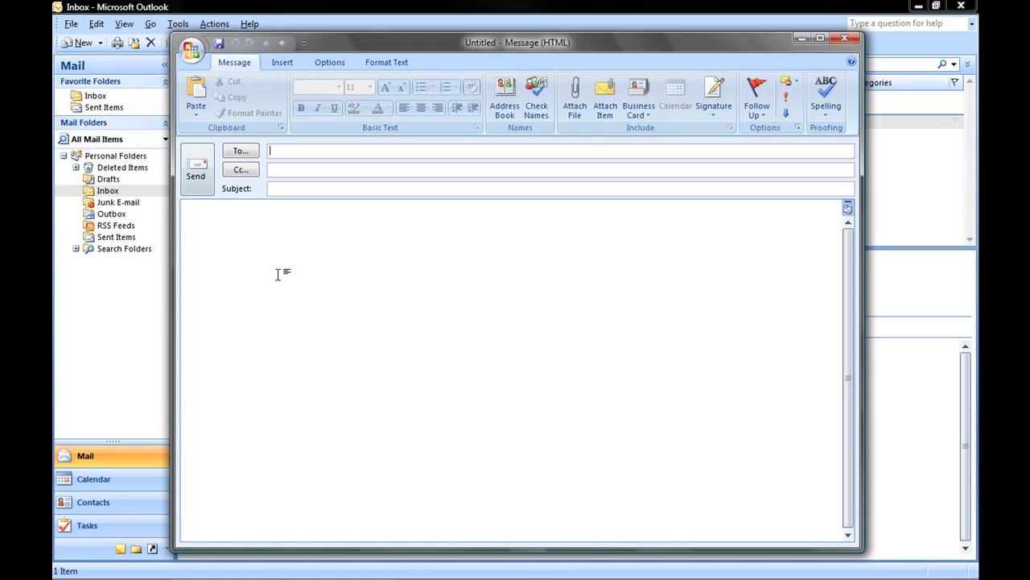
{"action": "left_click", "coordinate": [580, 101]}
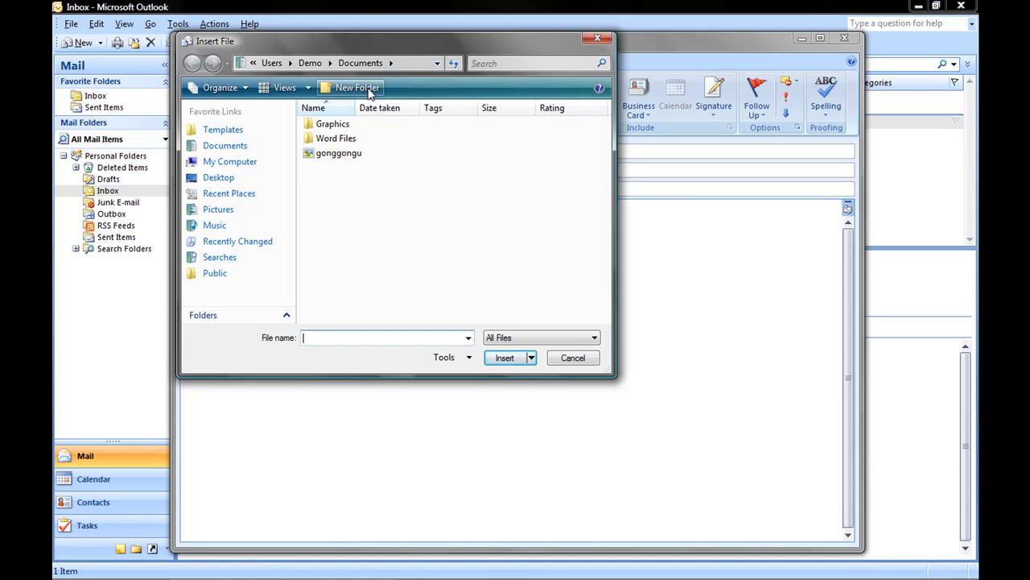
{"action": "double_click", "coordinate": [383, 142]}
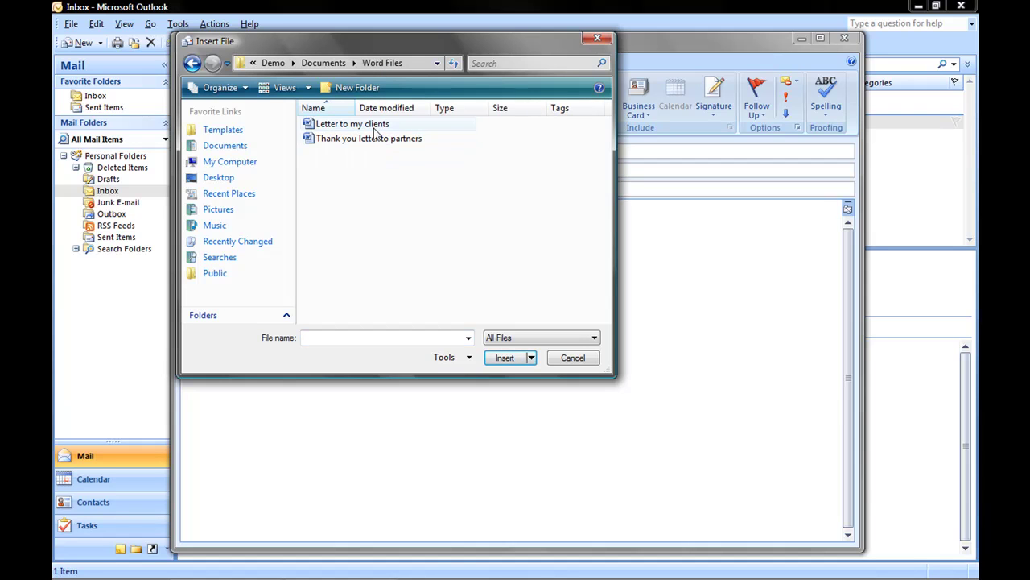
{"action": "left_click", "coordinate": [374, 129]}
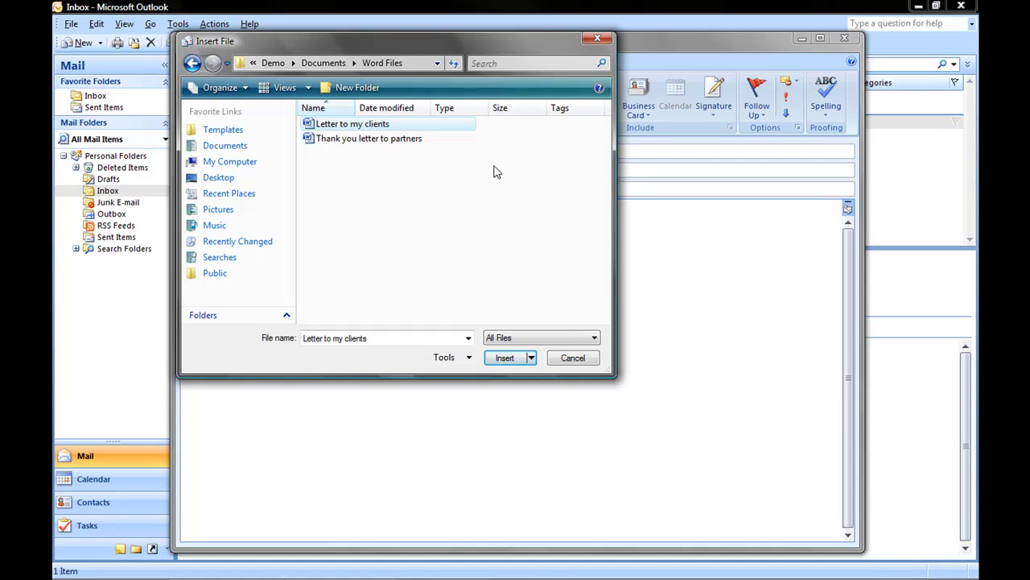
{"action": "left_click_drag", "start_coordinate": [493, 165], "coordinate": [307, 118]}
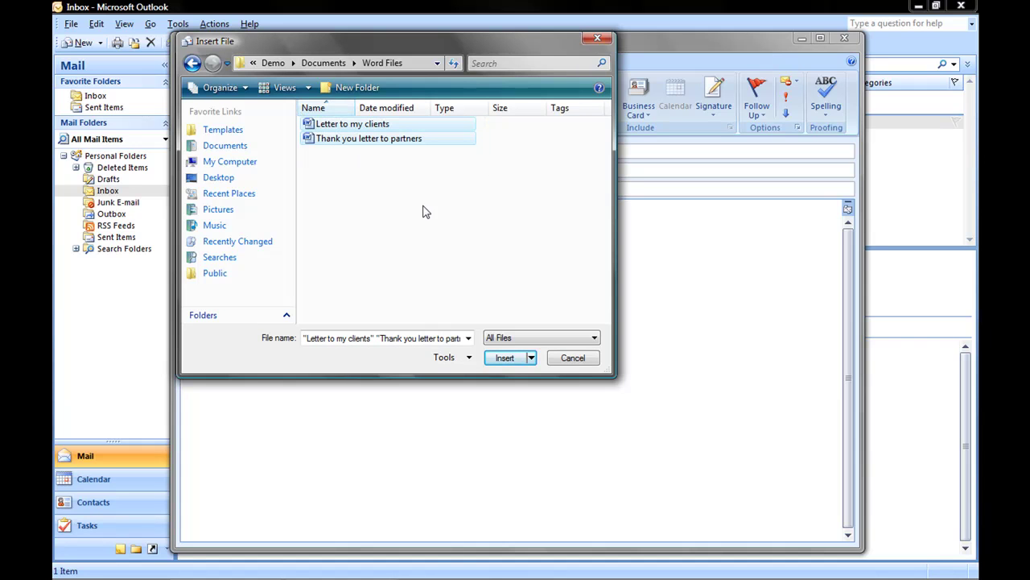
{"action": "left_click", "coordinate": [505, 358]}
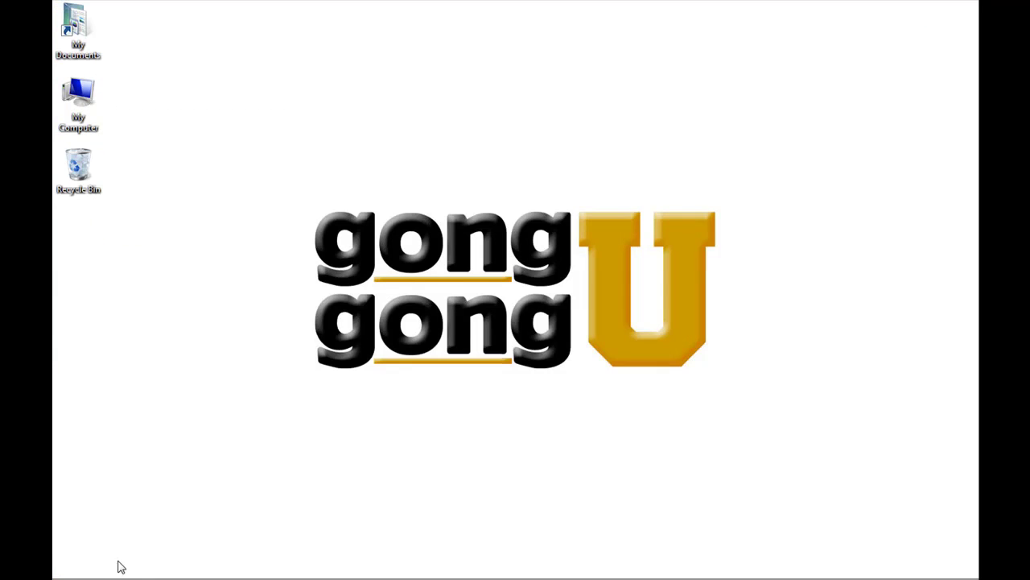
Search the computer for "logo" from the Start menu, look over the matching files and dismiss the search.
{"action": "left_click", "coordinate": [70, 568]}
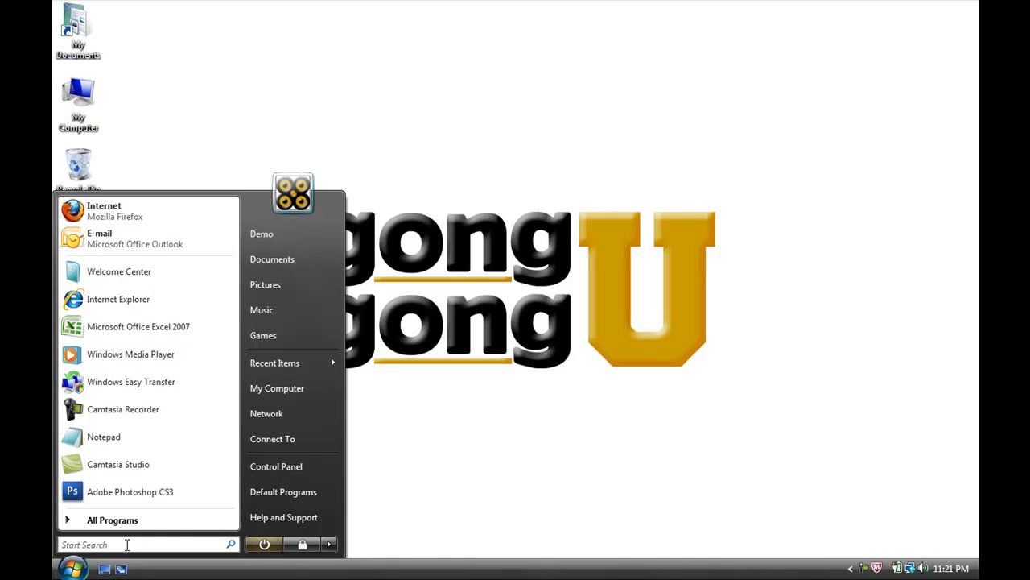
{"action": "type", "text": "lo"}
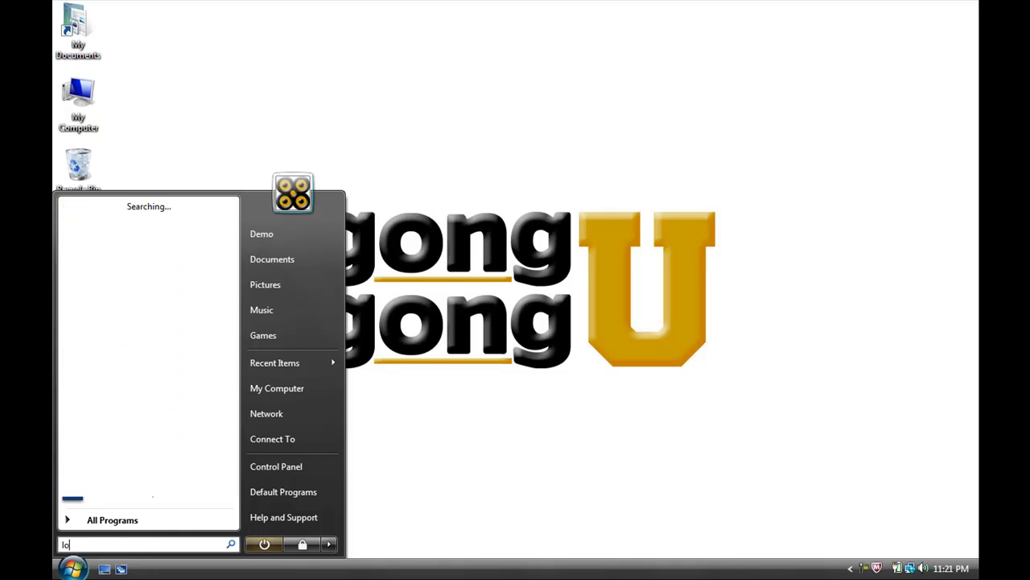
{"action": "type", "text": "go"}
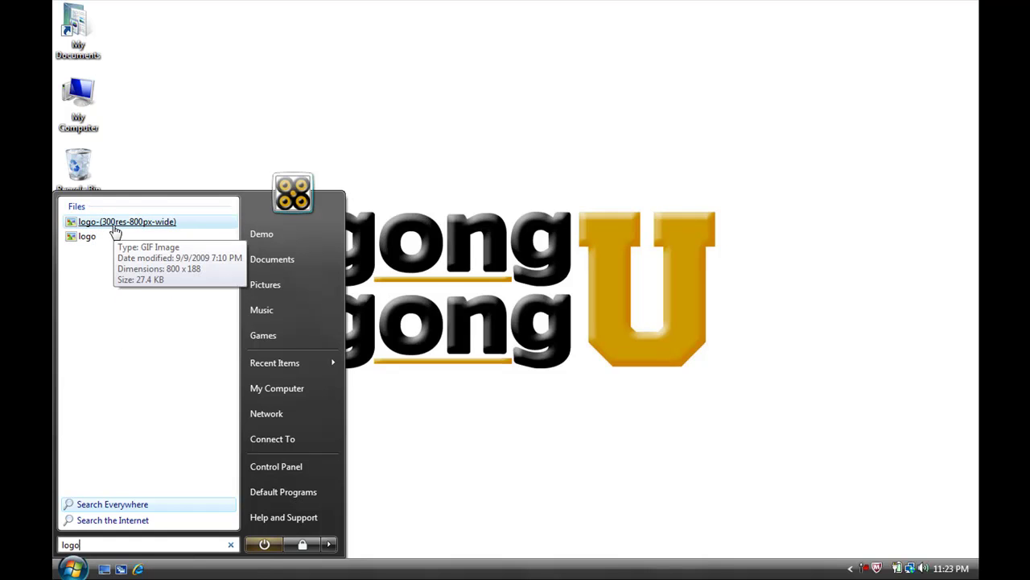
{"action": "left_click", "coordinate": [381, 146]}
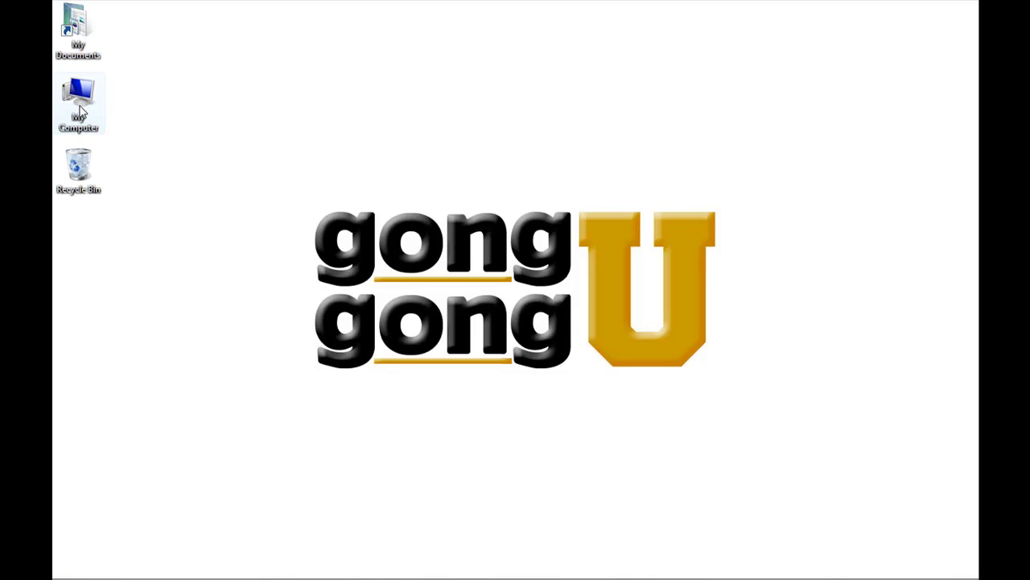
Open the Documents folder in Windows Explorer and search it for "logo".
{"action": "left_click", "coordinate": [79, 24]}
{"action": "double_click", "coordinate": [79, 24]}
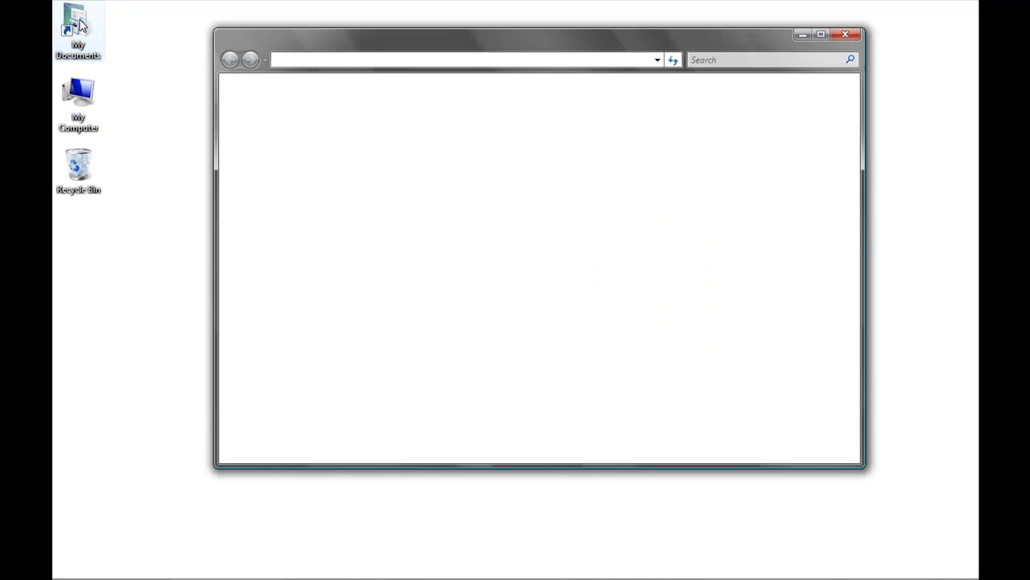
{"action": "left_click", "coordinate": [722, 58]}
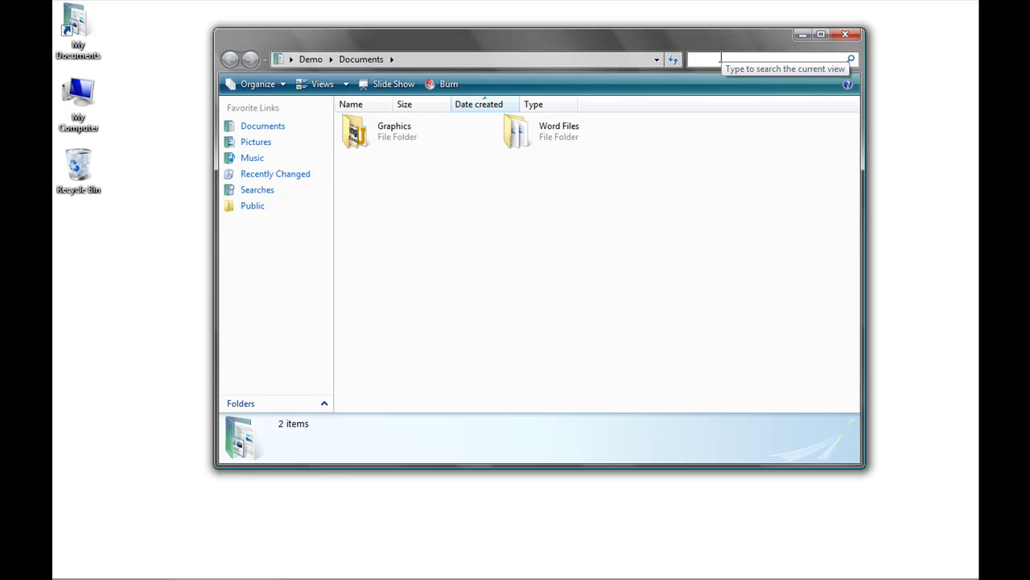
{"action": "type", "text": "logo"}
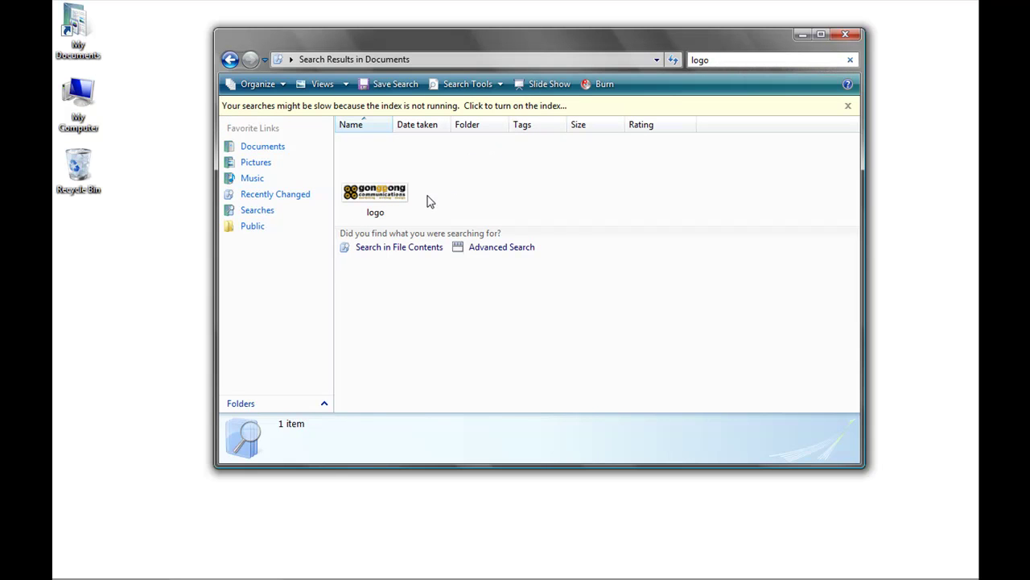
{"action": "mouse_move", "coordinate": [406, 199]}
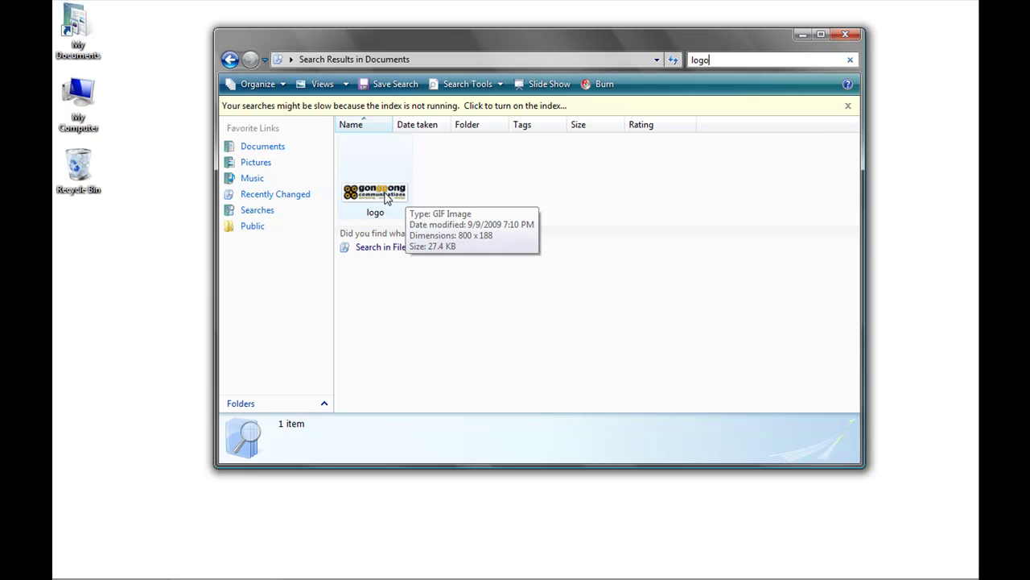
Open the folder that contains the logo image found by the search.
{"action": "left_click", "coordinate": [386, 198]}
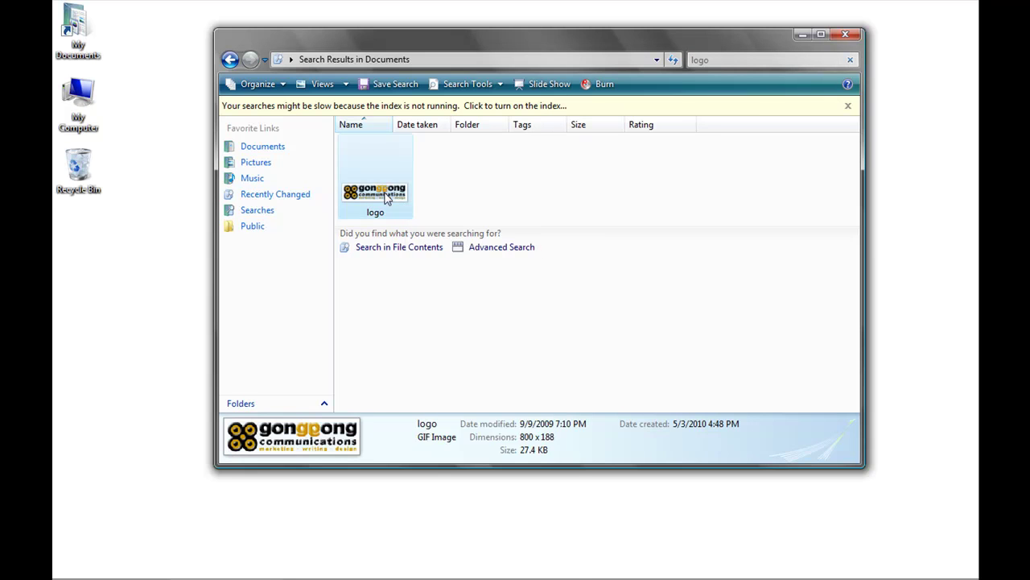
{"action": "right_click", "coordinate": [386, 198]}
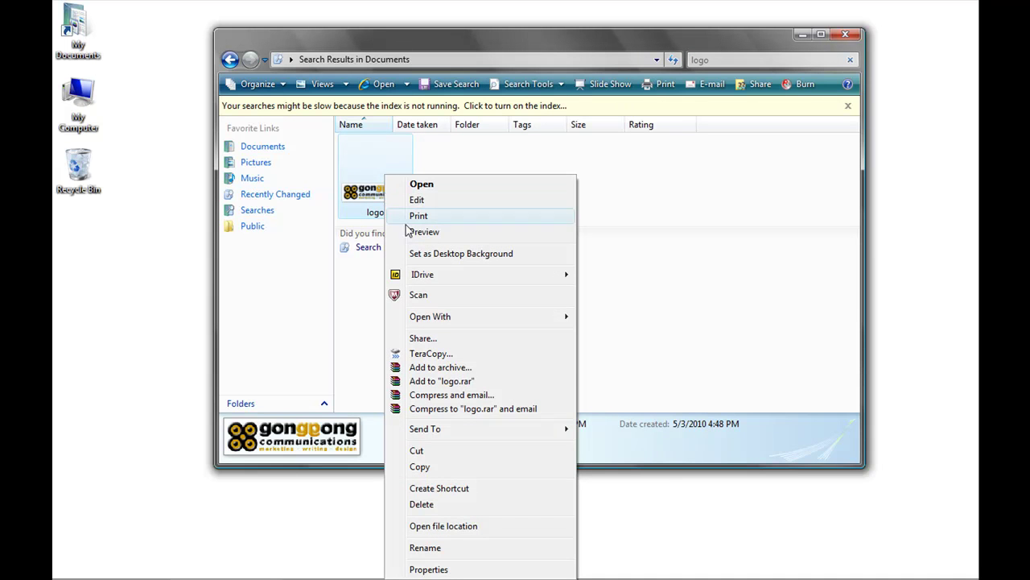
{"action": "left_click", "coordinate": [509, 530]}
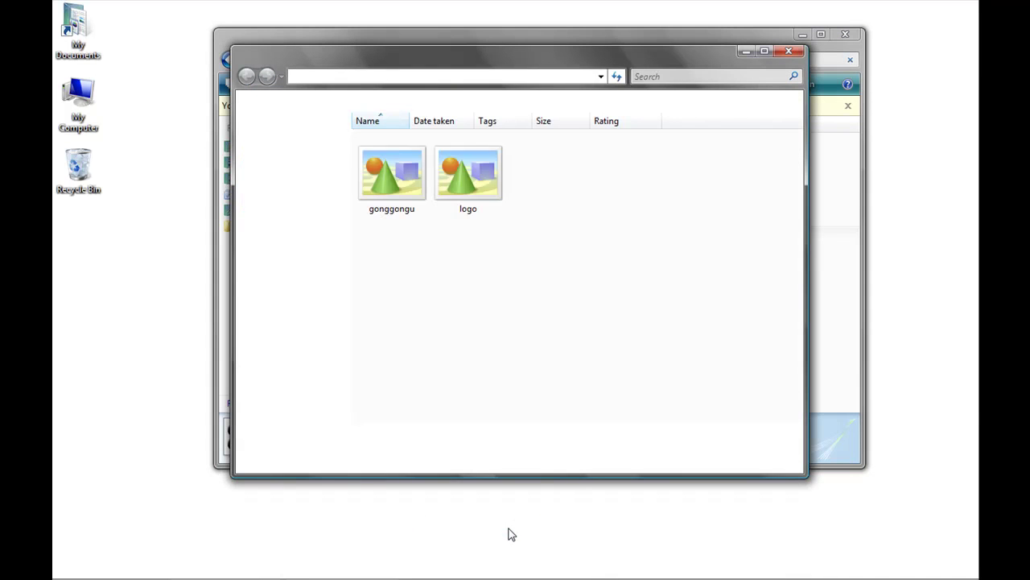